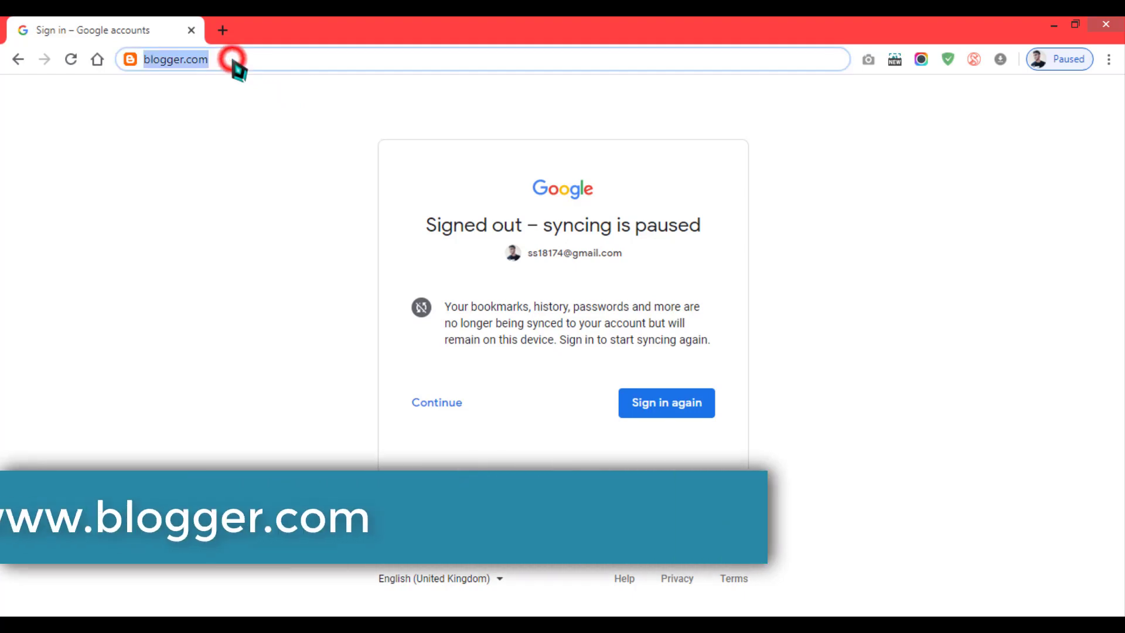
Open blogger.com and start creating a blog, signing in with the listed Google account
click(233, 60)
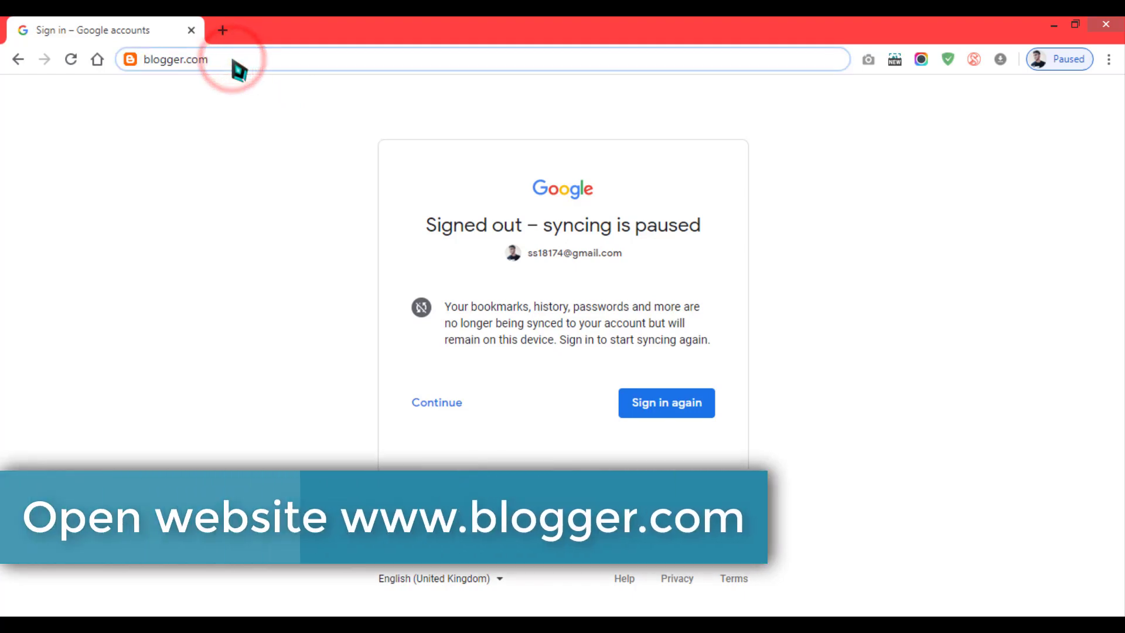
key(Return)
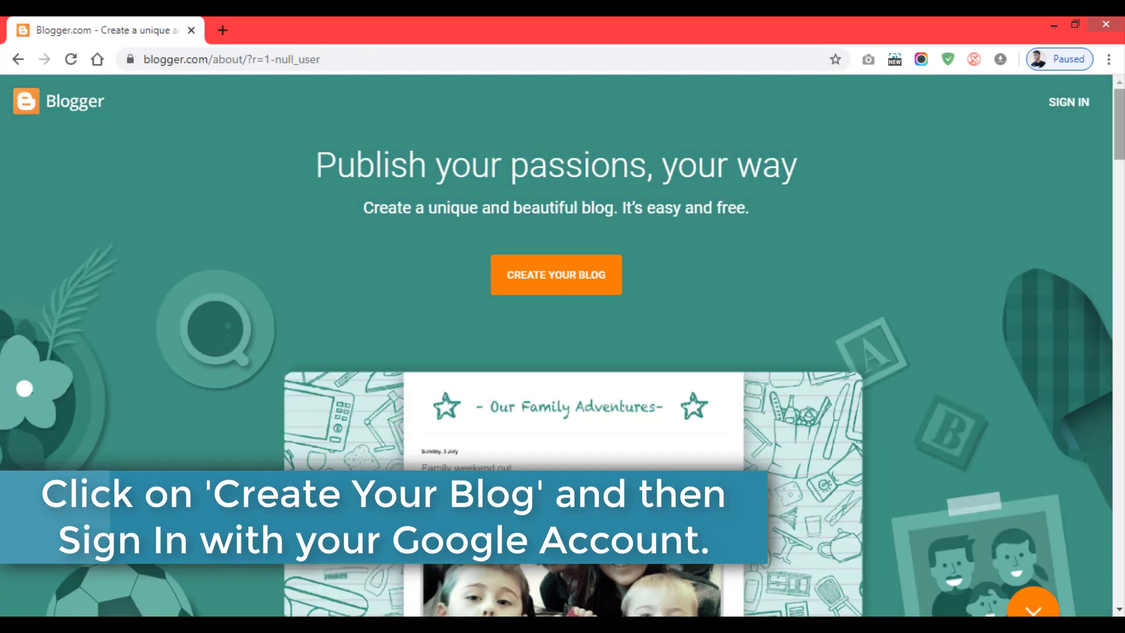
click(551, 285)
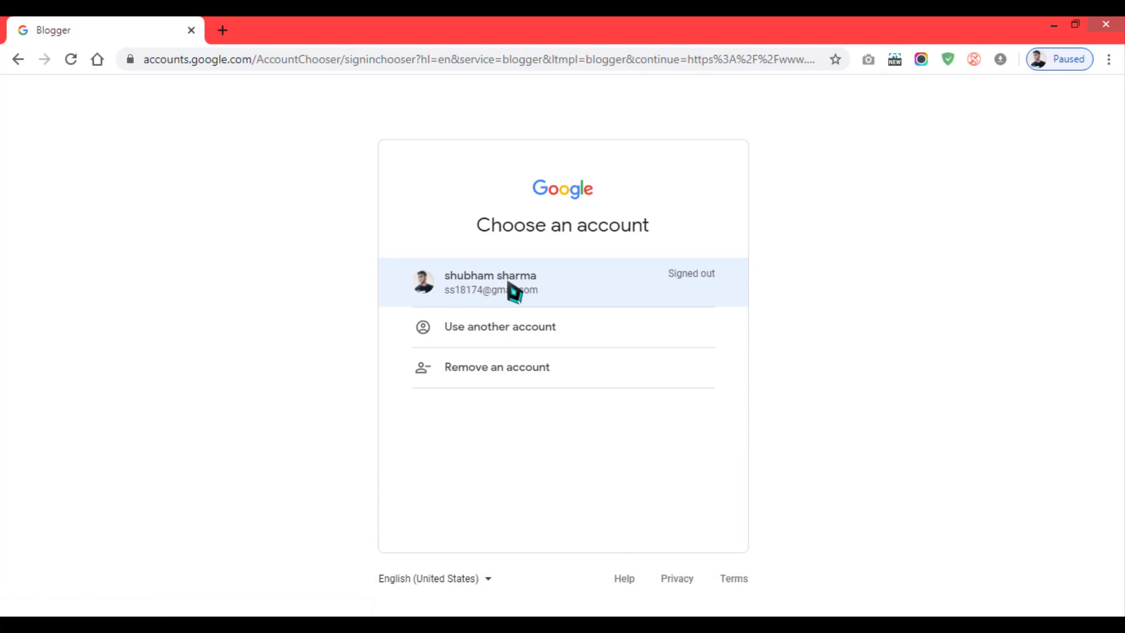
click(508, 281)
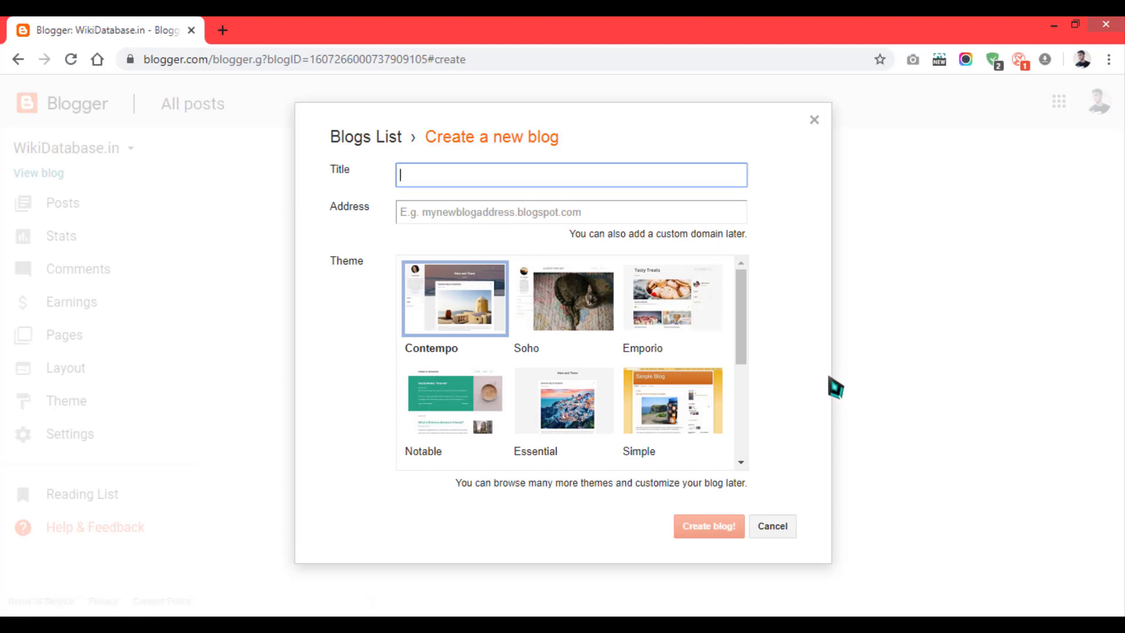
Title the new blog "New Blogger" and try the address new-blogger.blogspot.com
click(653, 183)
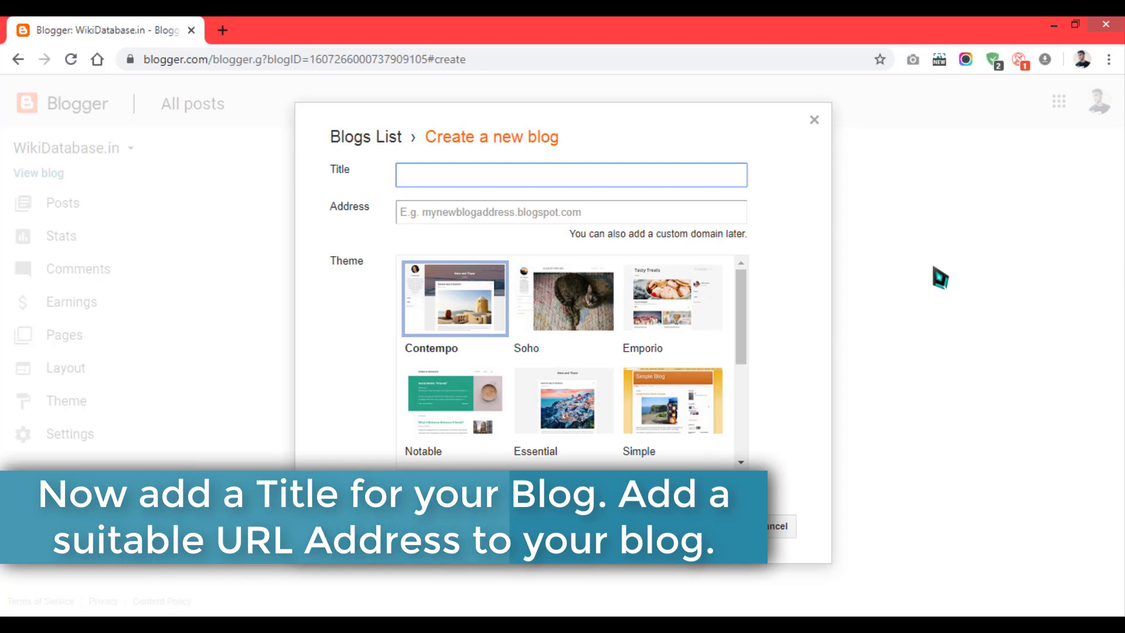
text(New Blogger)
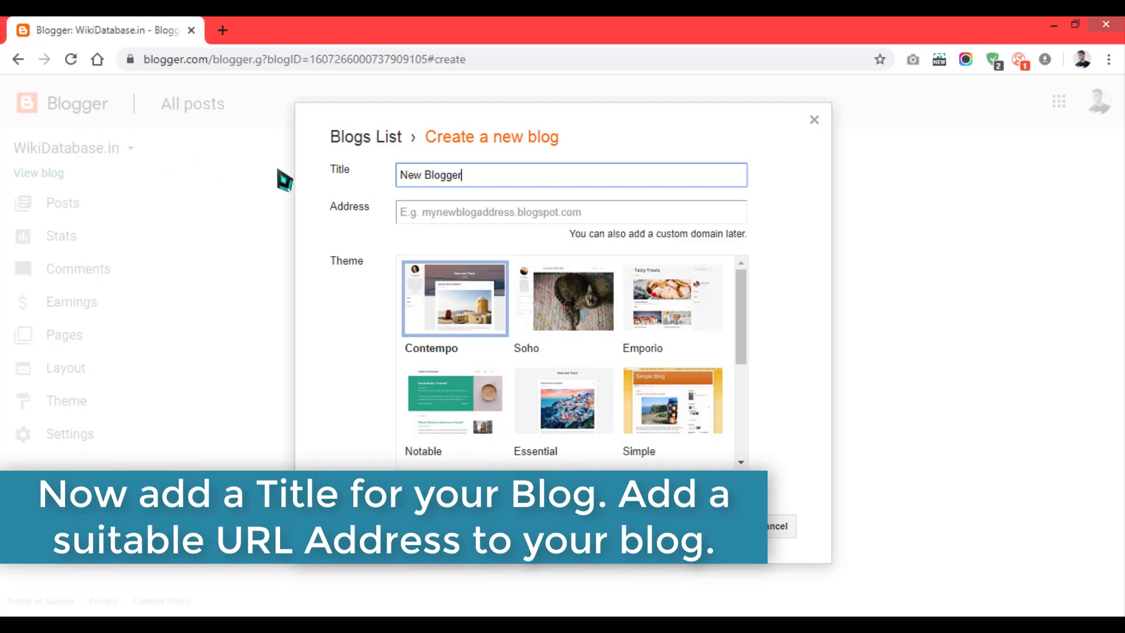
click(468, 220)
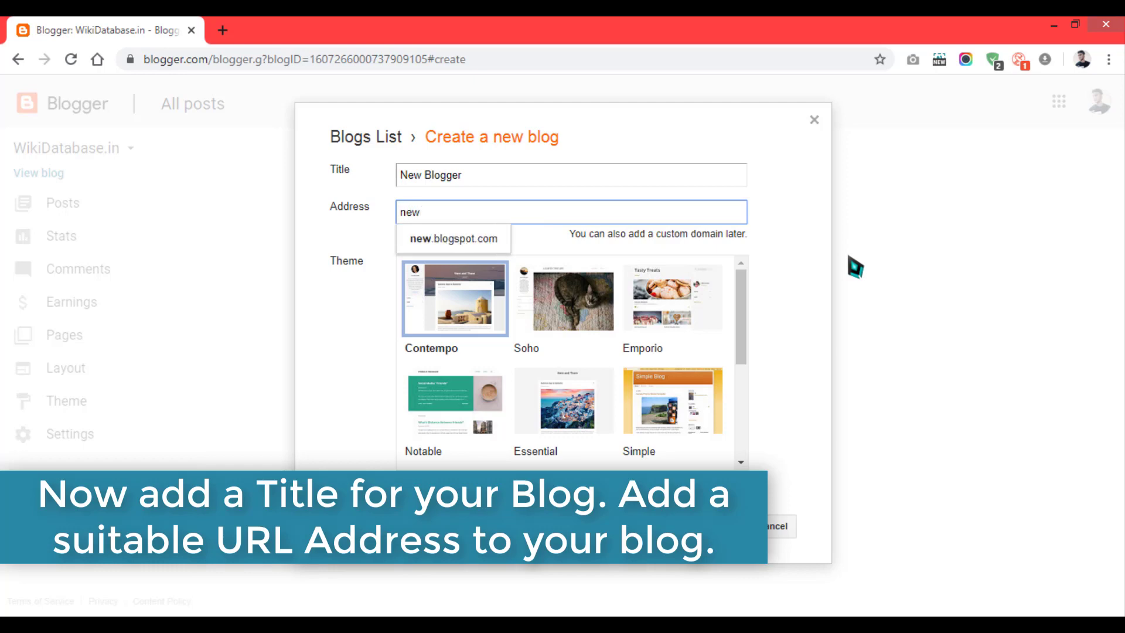
text(-blogger)
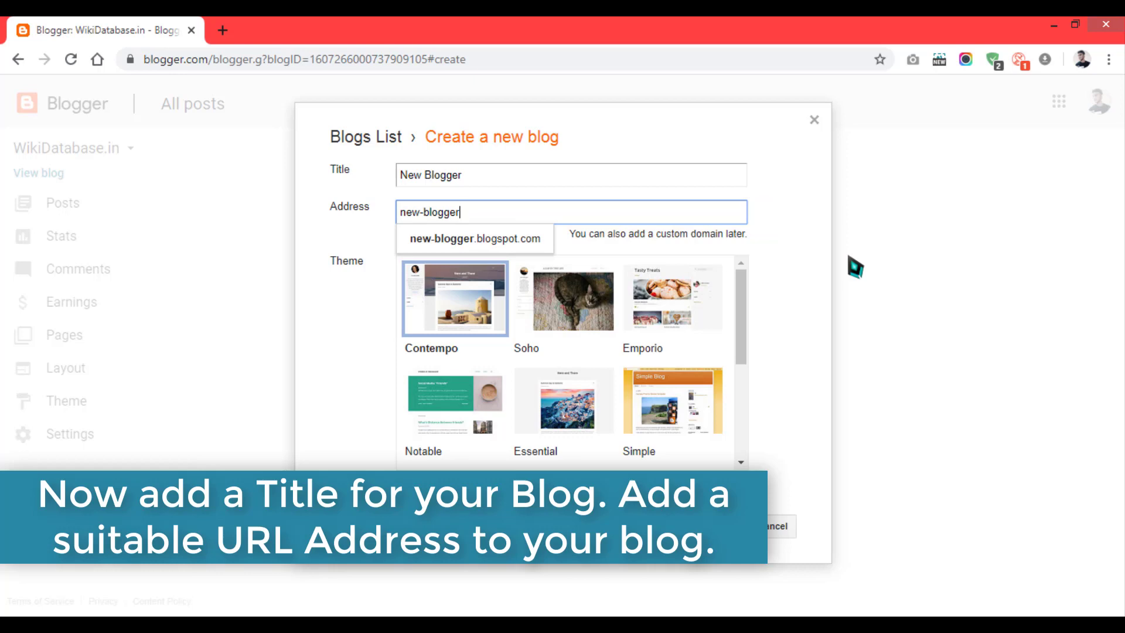
click(503, 237)
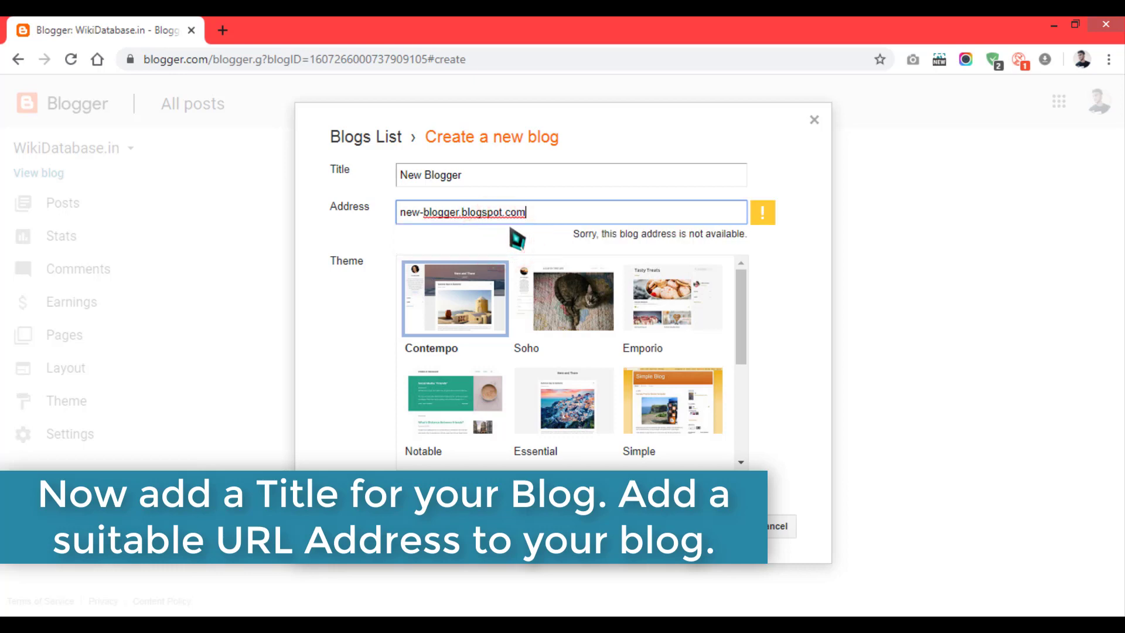
Change the blog address to new-blogger2020.blogspot.com and create the blog with the Contempo theme, declining the domain name offer
click(463, 215)
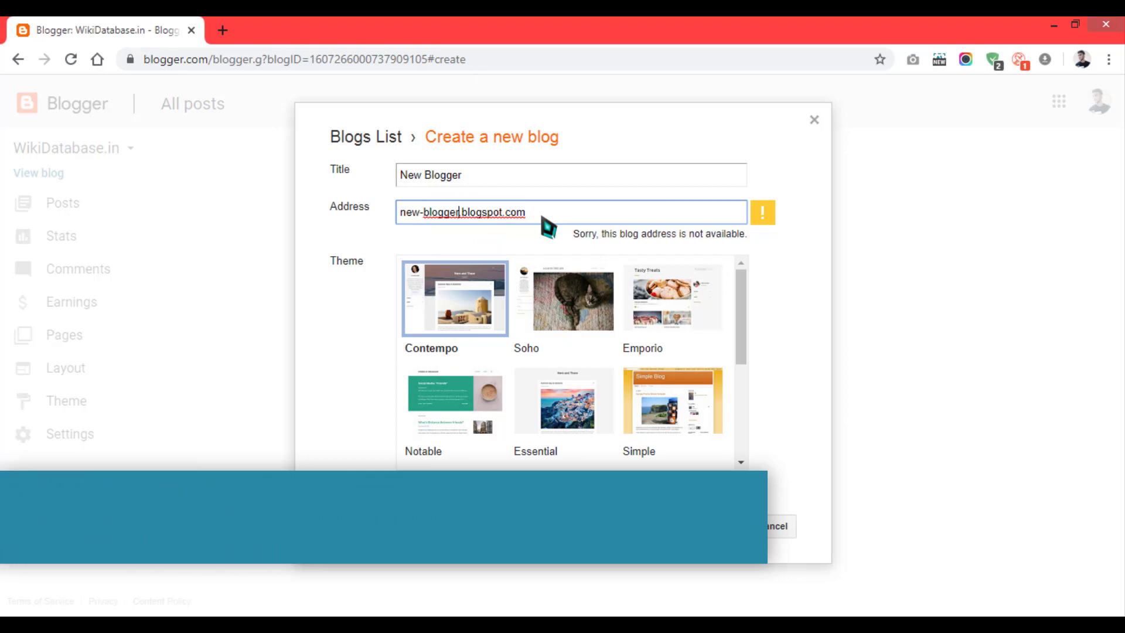
text(2020)
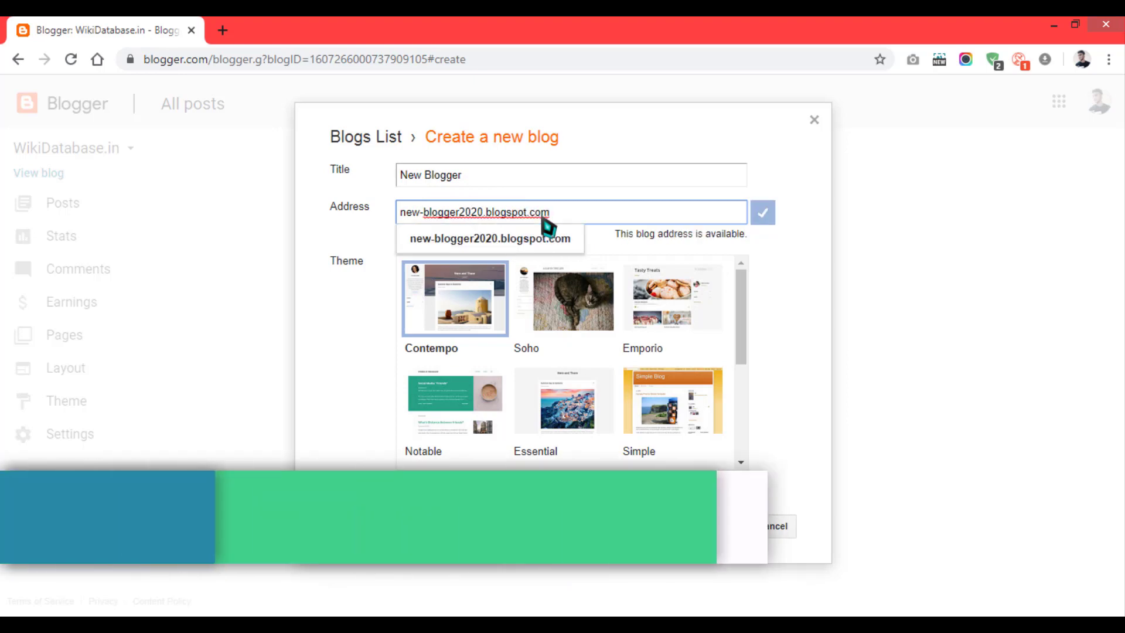
click(532, 241)
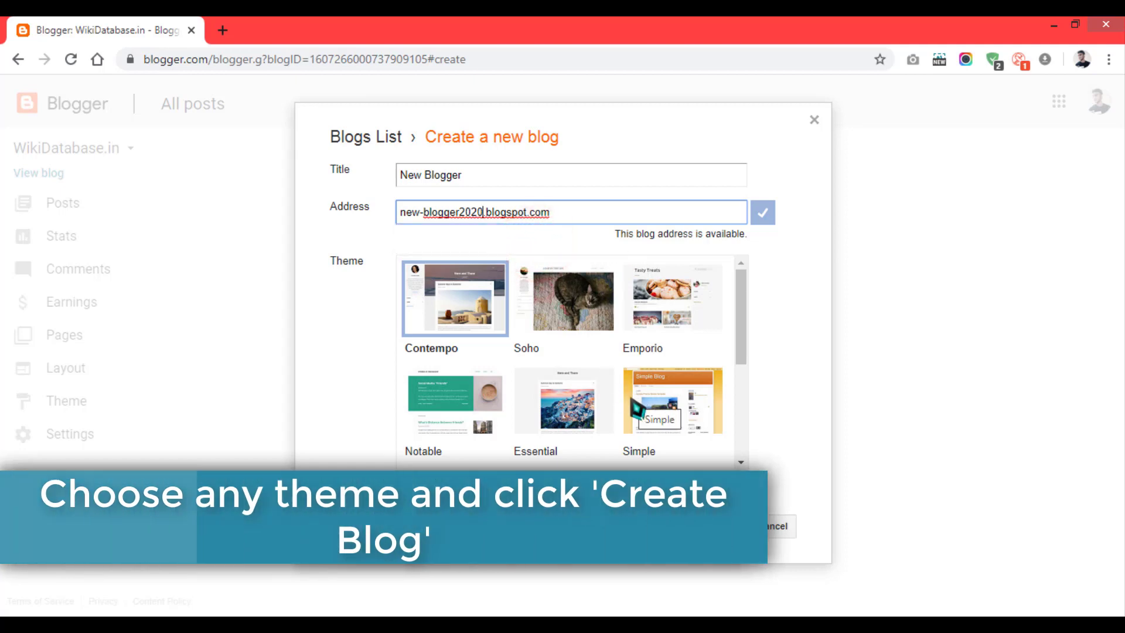
click(701, 526)
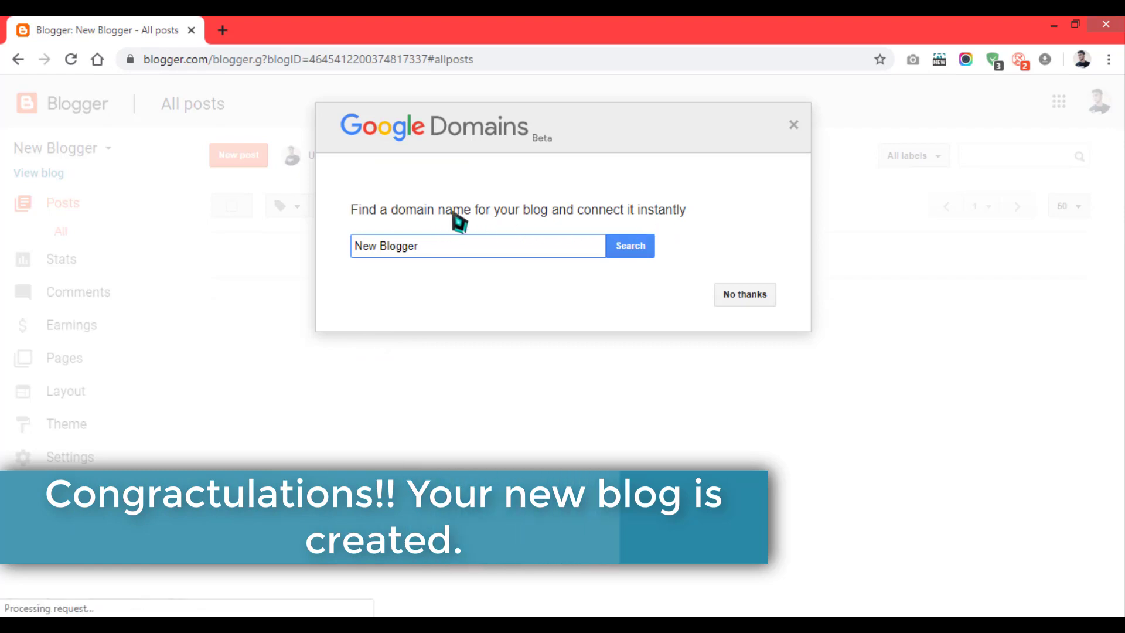
click(745, 294)
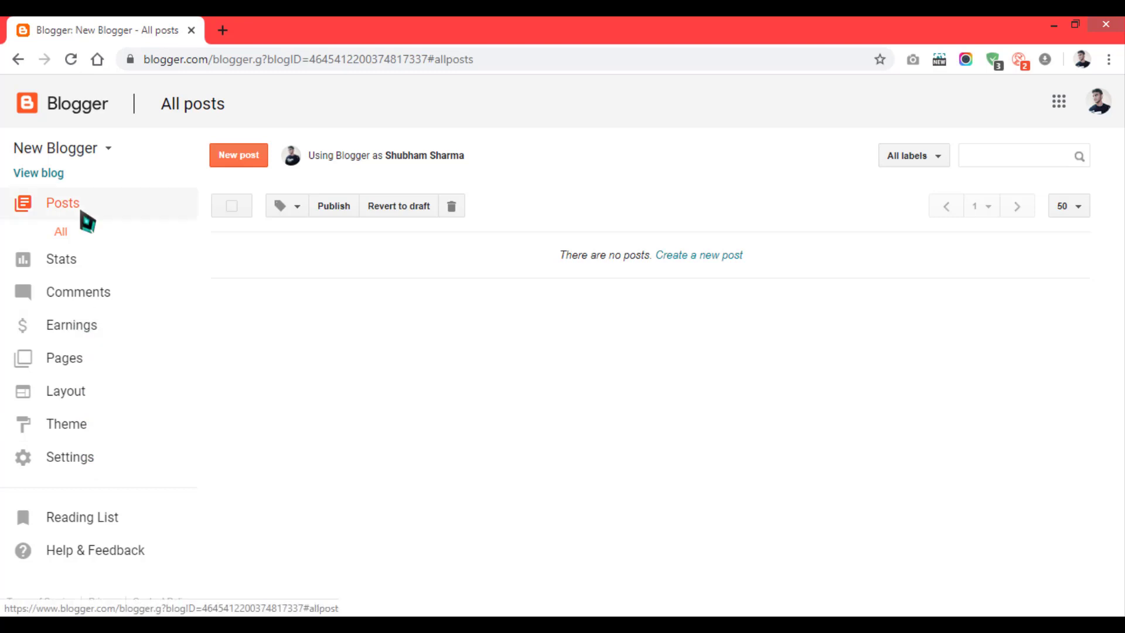
View the live blog and its profile sidebar, and return to the blog's dashboard
click(52, 173)
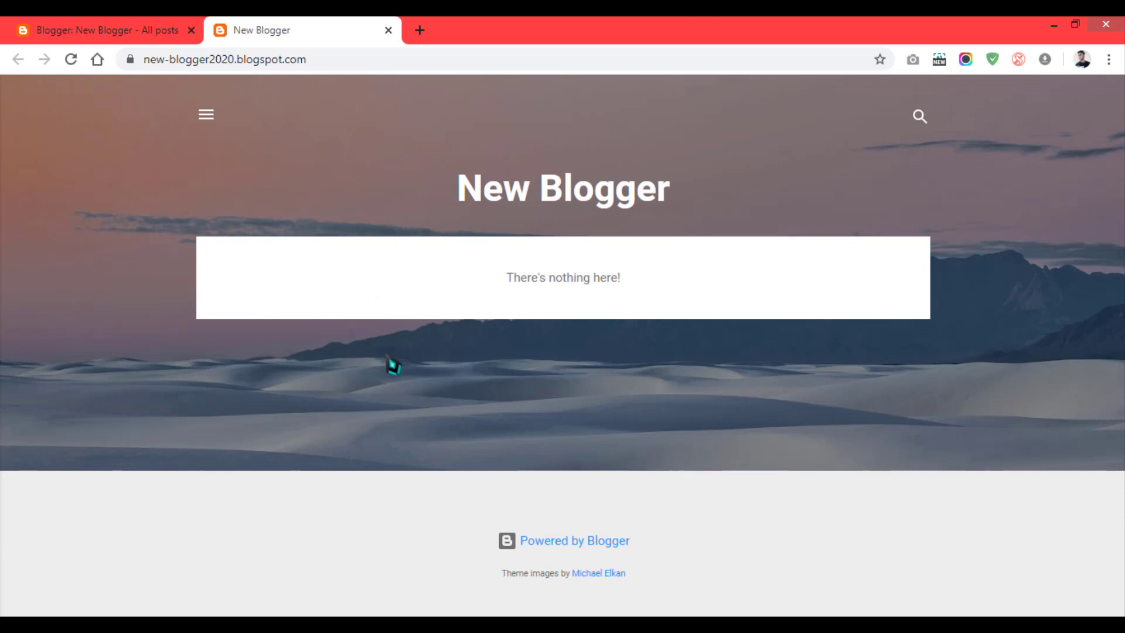
click(207, 119)
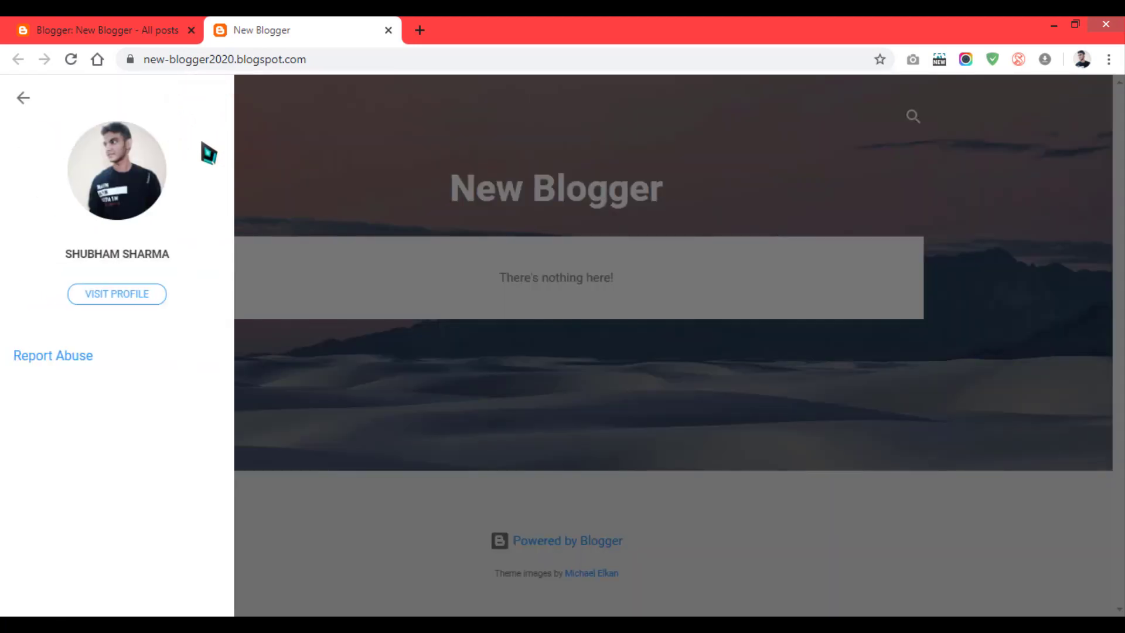
click(24, 98)
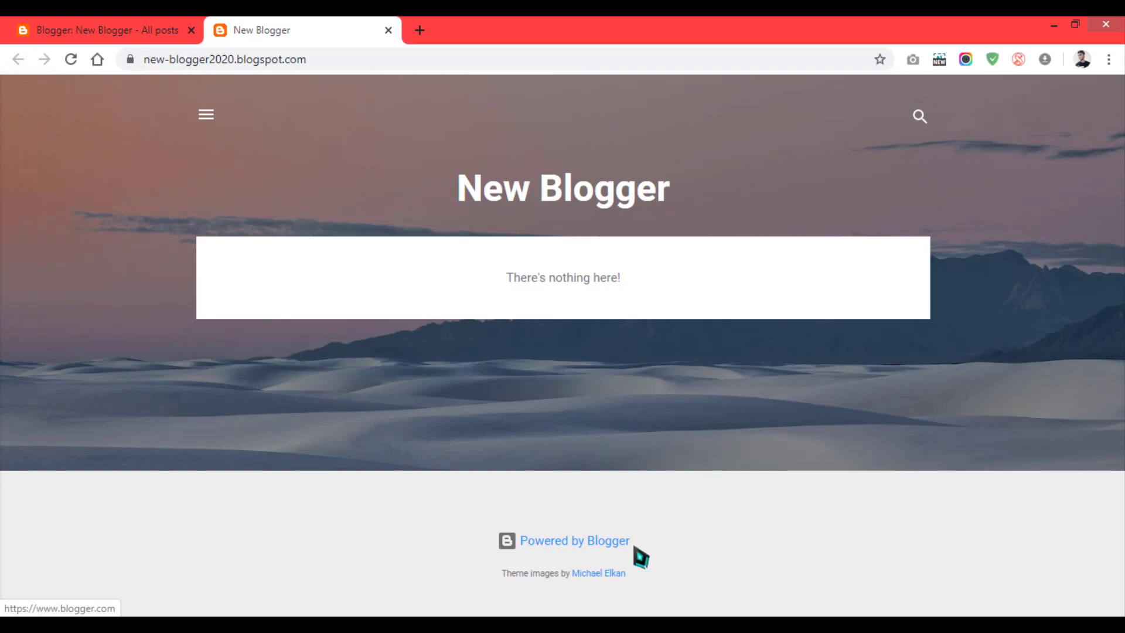
click(388, 30)
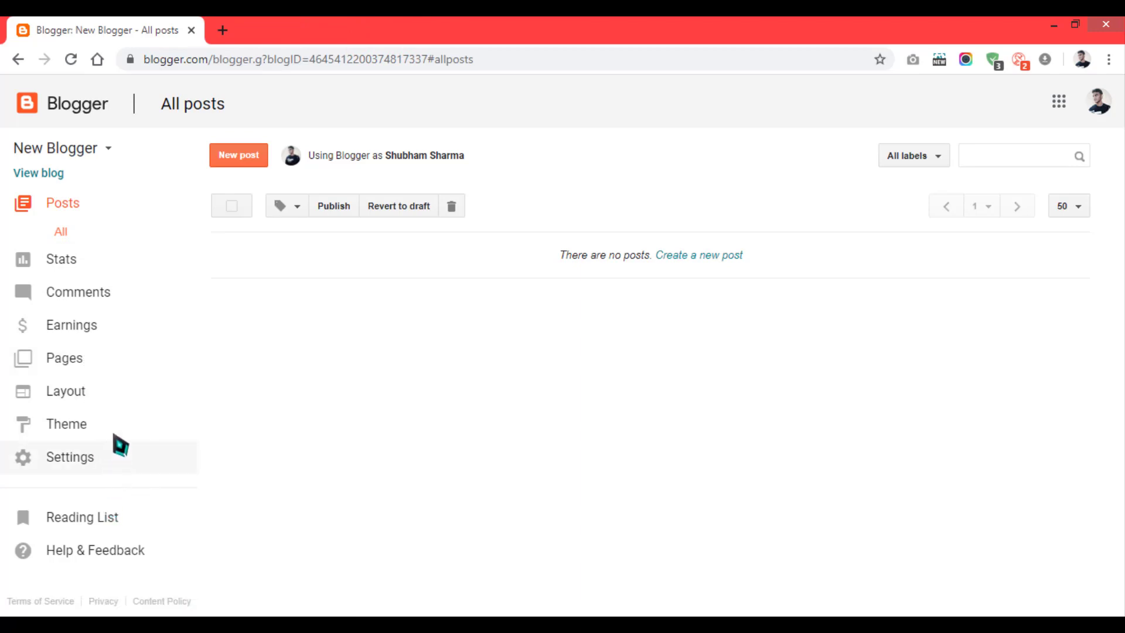
Examine the blog's layout sections and gadgets from the sidebar down to the page body
click(103, 394)
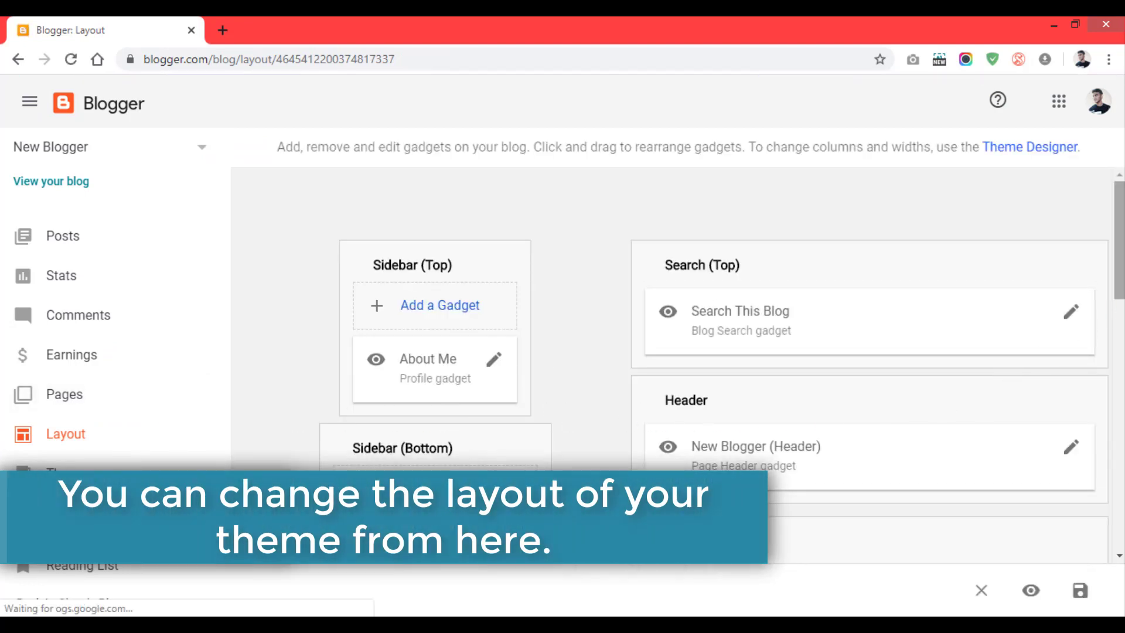
scroll(721, 365, down, 10)
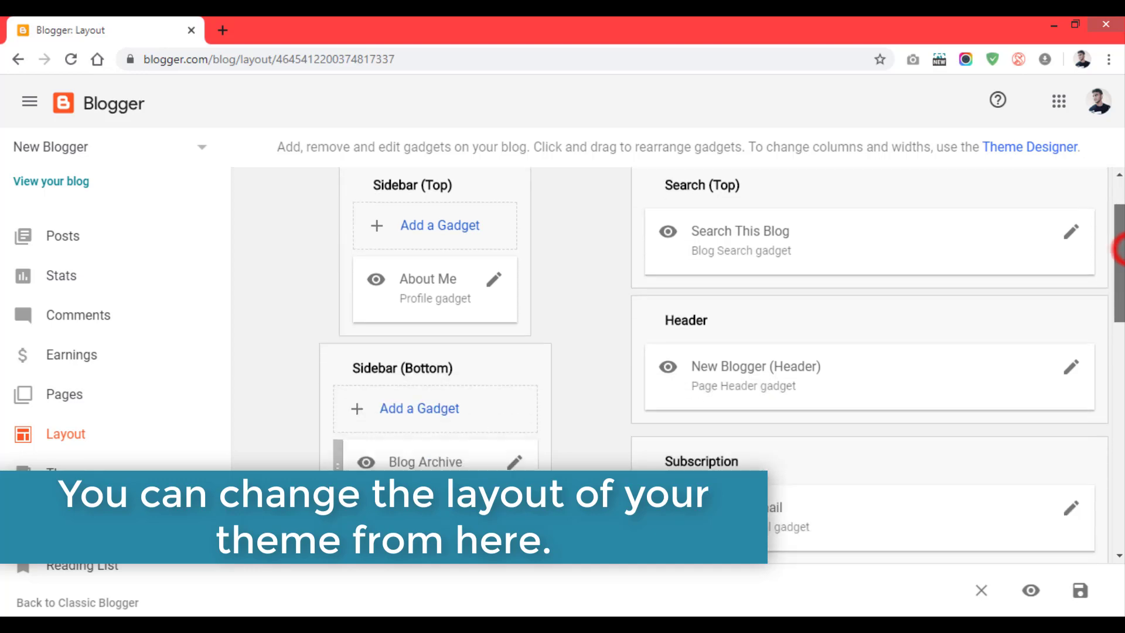
scroll(869, 364, down, 5)
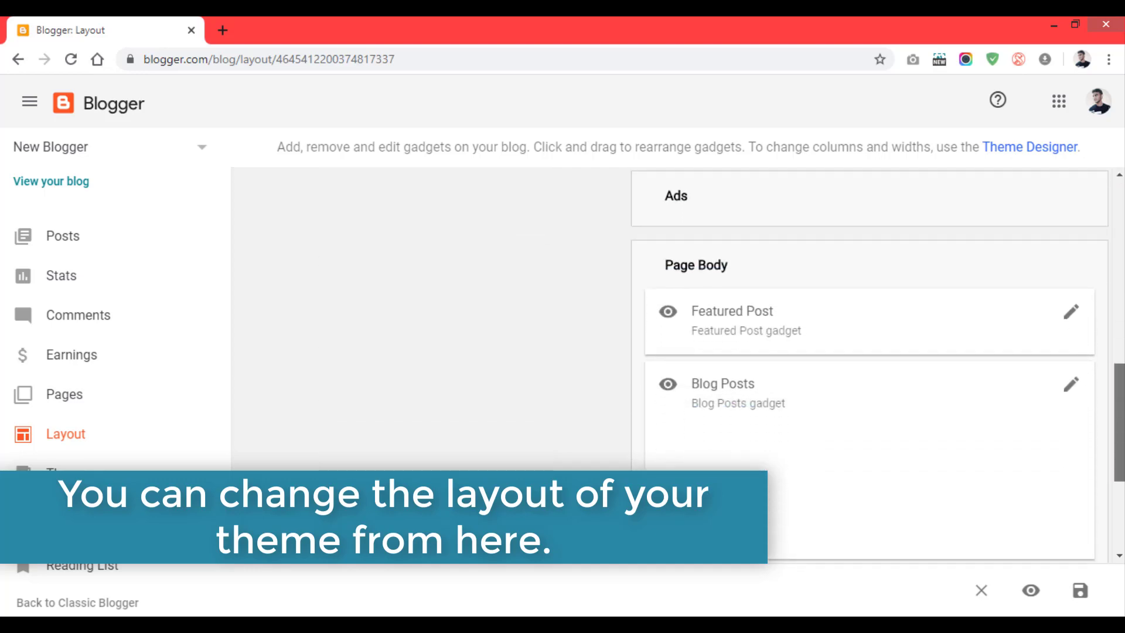
scroll(750, 332, up, 15)
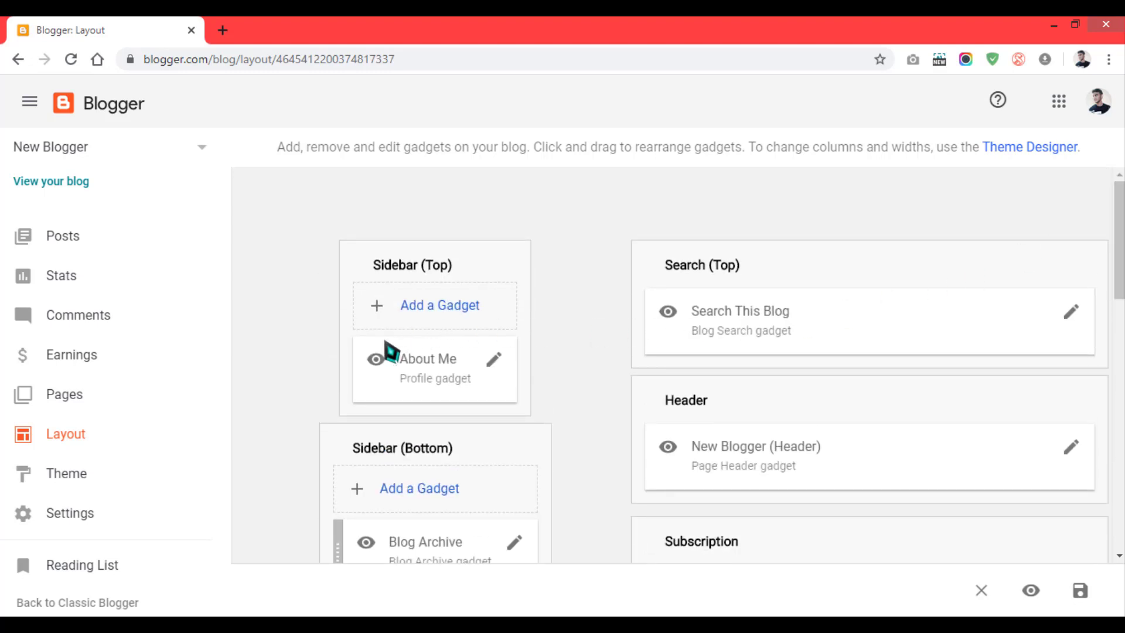
Apply the Notable Light theme to the blog
click(64, 475)
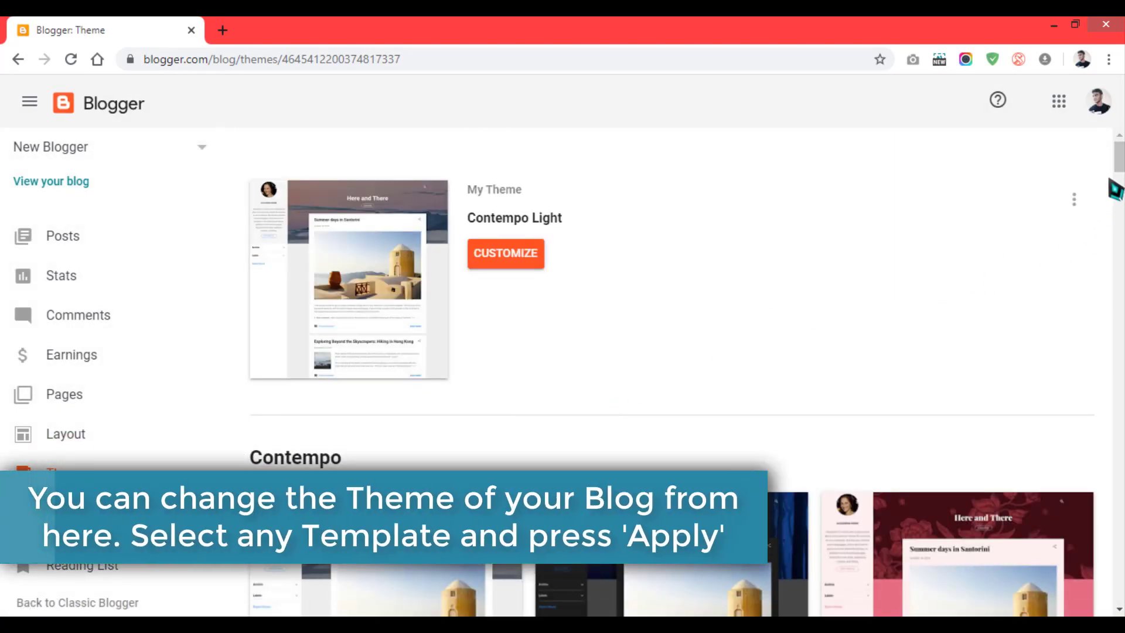
drag(1119, 161, 1118, 300)
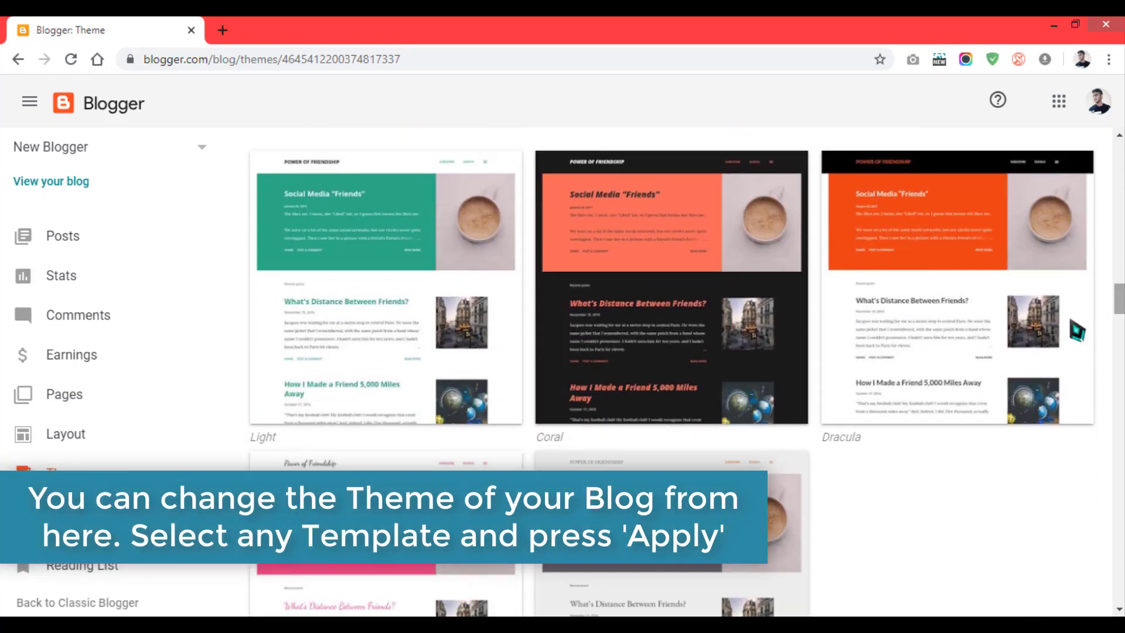
click(366, 252)
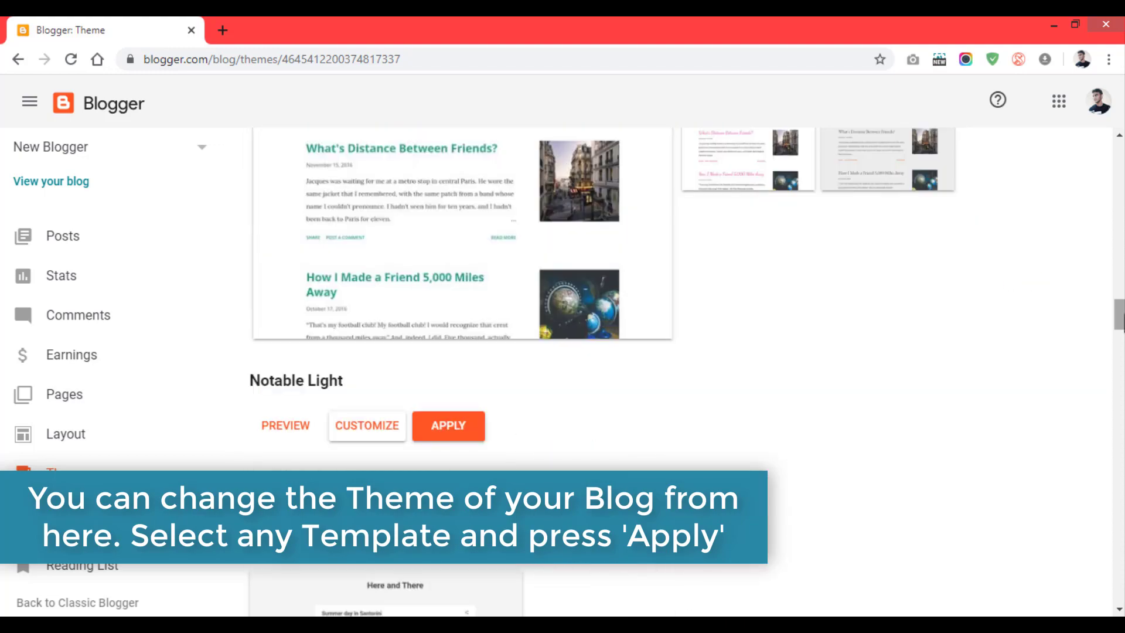
click(443, 434)
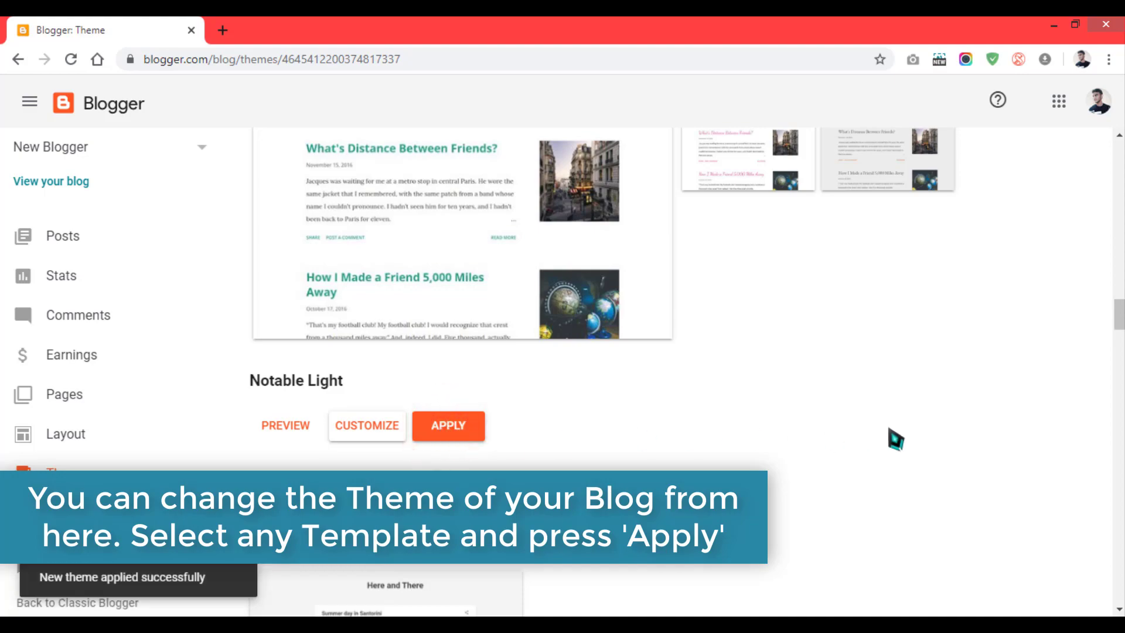
drag(1117, 314, 1118, 157)
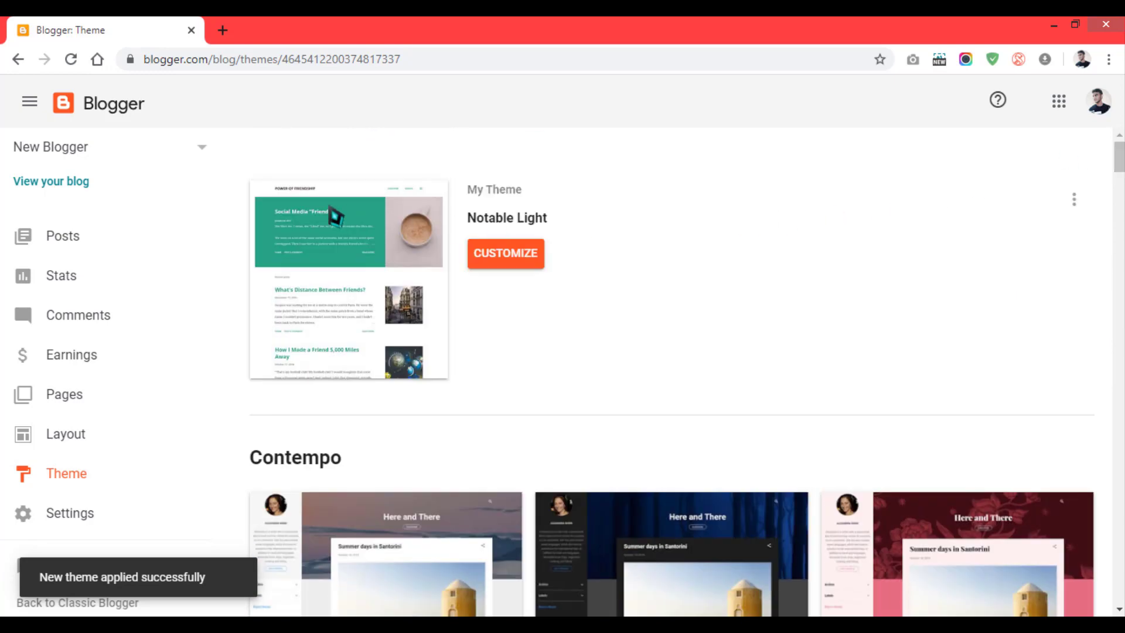
Check how the live blog and its About Me sidebar look with the Notable theme, and return to the theme settings
click(76, 183)
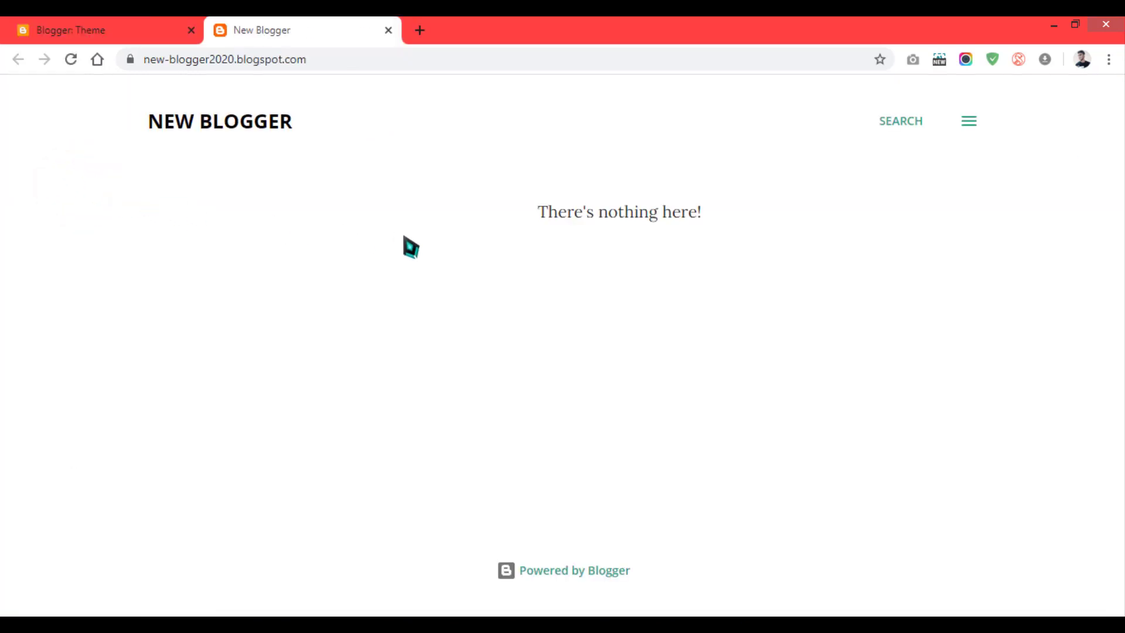
click(967, 121)
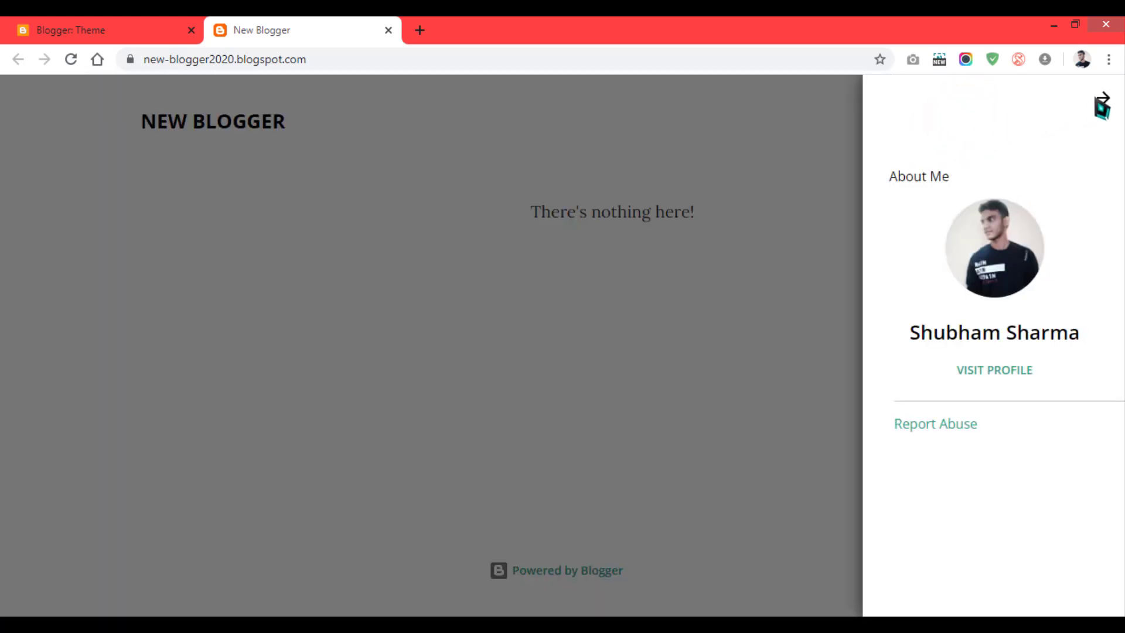
click(1100, 98)
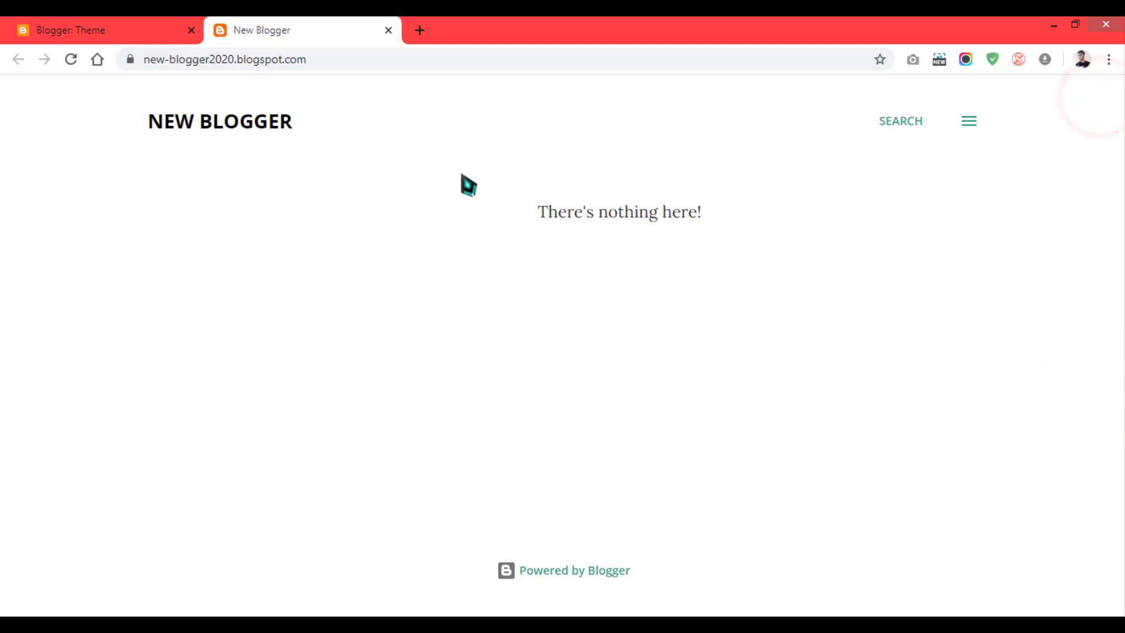
click(388, 30)
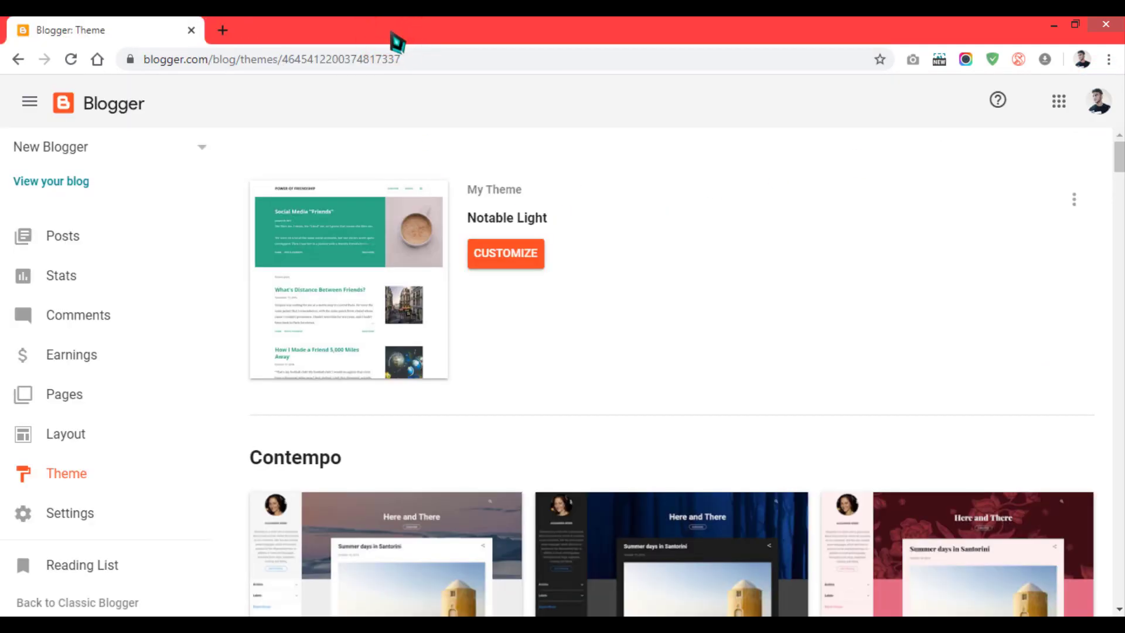